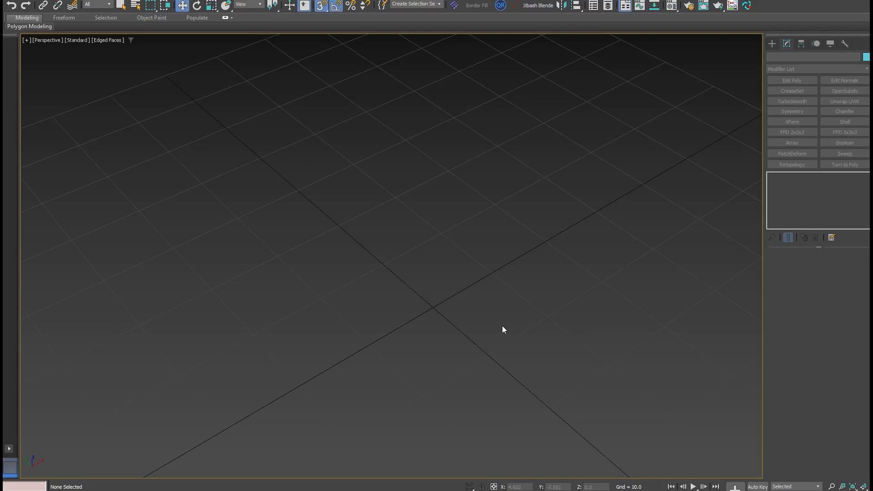
Zoom the Perspective viewport in and out over the empty home grid.
scroll(505, 321, "down", 2)
scroll(462, 289, "up", 2)
scroll(523, 286, "up", 2)
Create a cylinder from the quad menu with radius 23.933 and height 10.
right_click(519, 279, "shift")
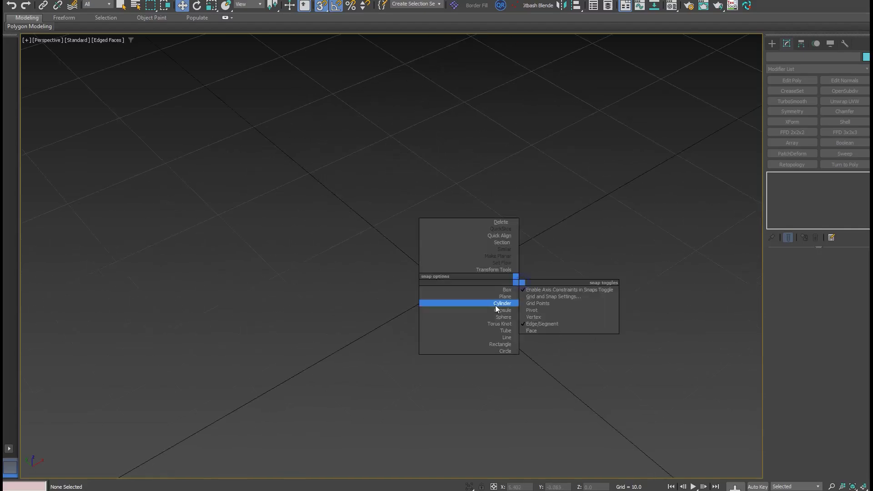
left_click(495, 303)
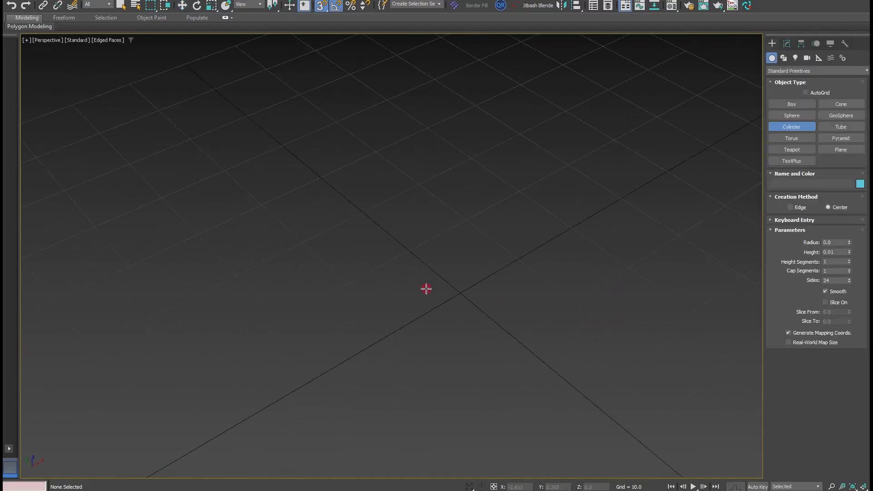
left_click_drag(426, 289, 550, 415)
left_click(528, 362)
right_click(531, 365)
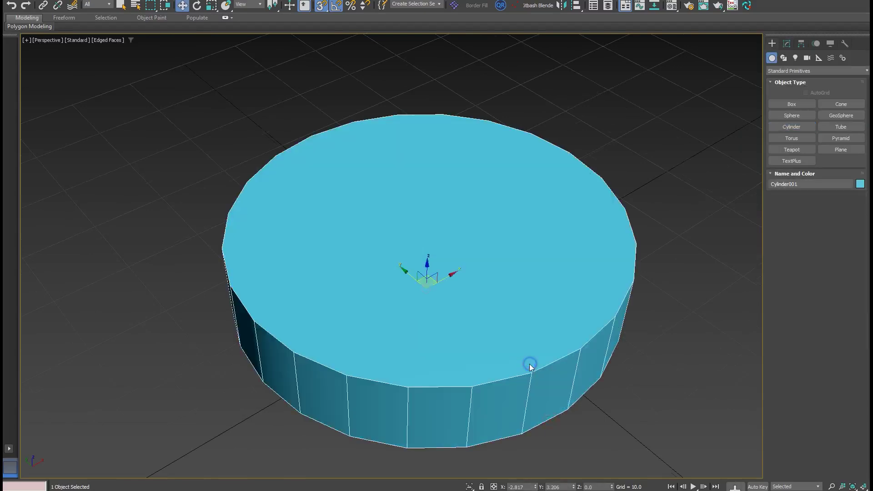
Frame the cylinder, turn off snapping and show its parameters in the Modify panel.
scroll(482, 357, "up", 1)
scroll(505, 361, "up", 1)
scroll(516, 353, "up", 4)
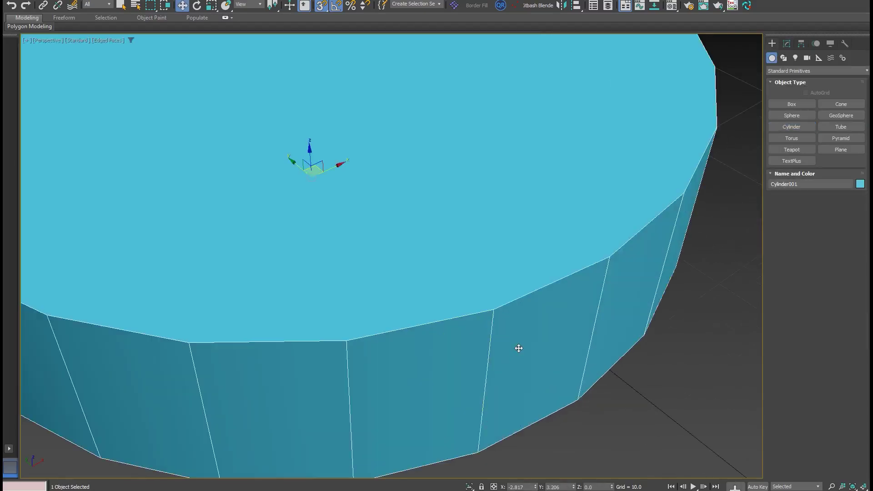
key("z")
scroll(474, 322, "up", 3)
key("s")
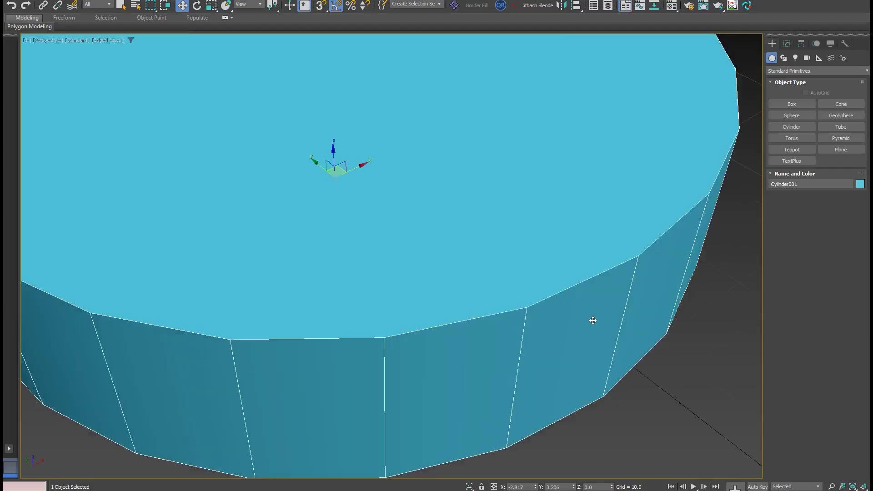
left_click(787, 44)
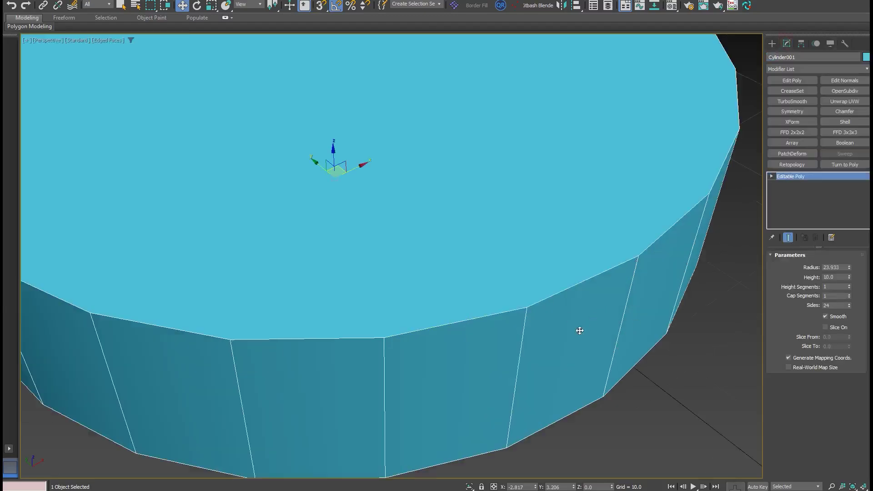
Inset one side face of the cylinder and push it inward to form a recess.
key("4")
left_click(559, 348)
scroll(558, 347, "up", 3)
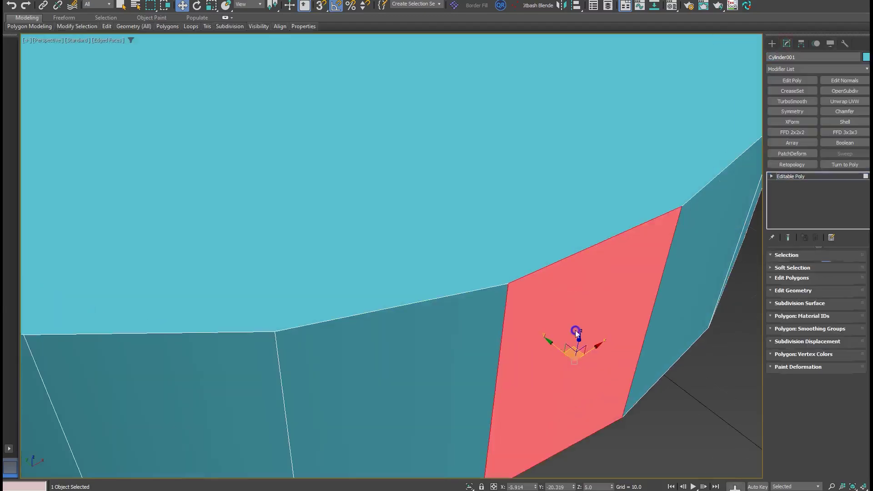
right_click(573, 327)
left_click(563, 373)
left_click_drag(573, 367, 561, 350)
middle_click_drag(552, 332, 557, 332, "alt")
left_click_drag(557, 331, 581, 294)
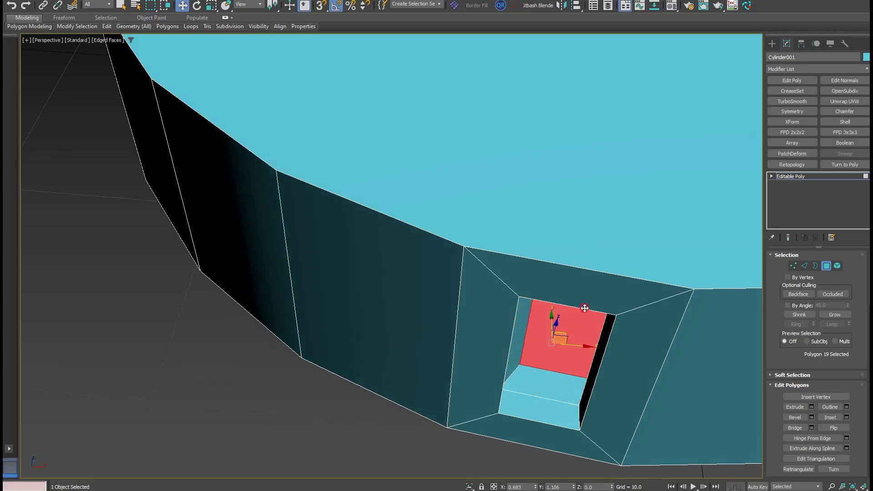
Select the bottom edge of the opening in Edge mode and zoom to inspect it.
key("2")
left_click(526, 395)
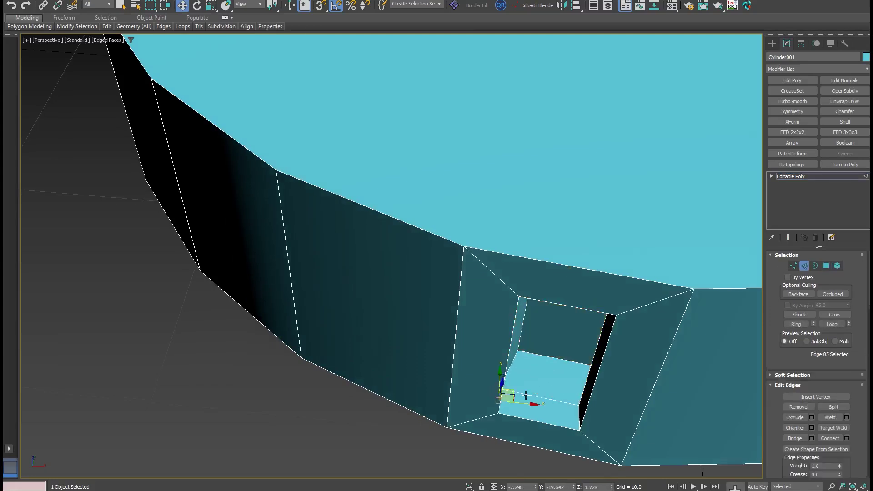
scroll(589, 395, "down", 5)
scroll(568, 345, "up", 2)
scroll(534, 302, "down", 2)
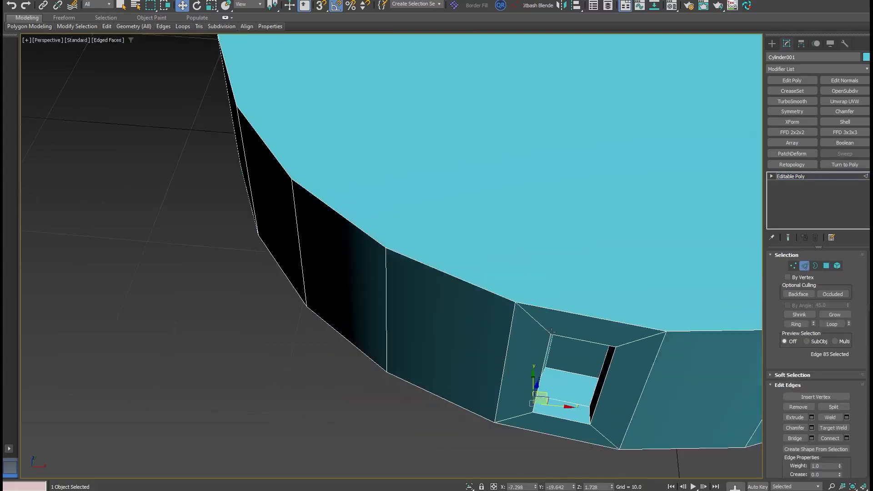
scroll(534, 299, "up", 2)
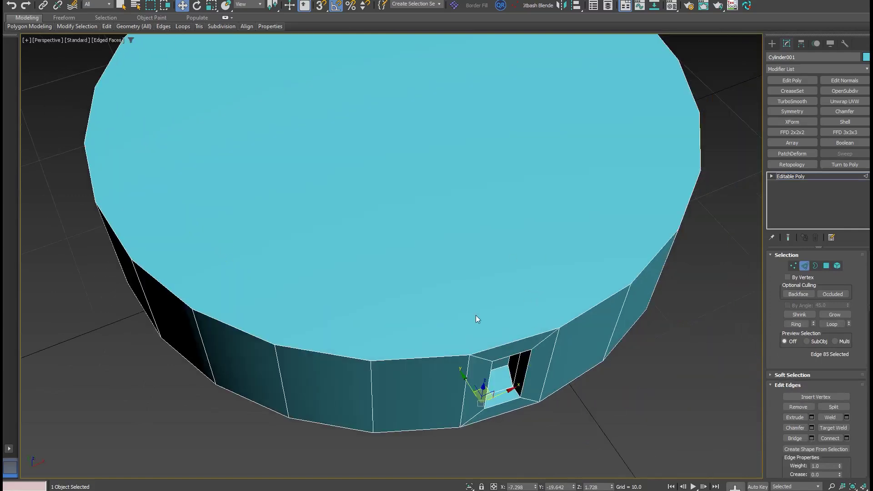
scroll(475, 316, "up", 3)
scroll(461, 331, "up", 2)
scroll(461, 331, "down", 2)
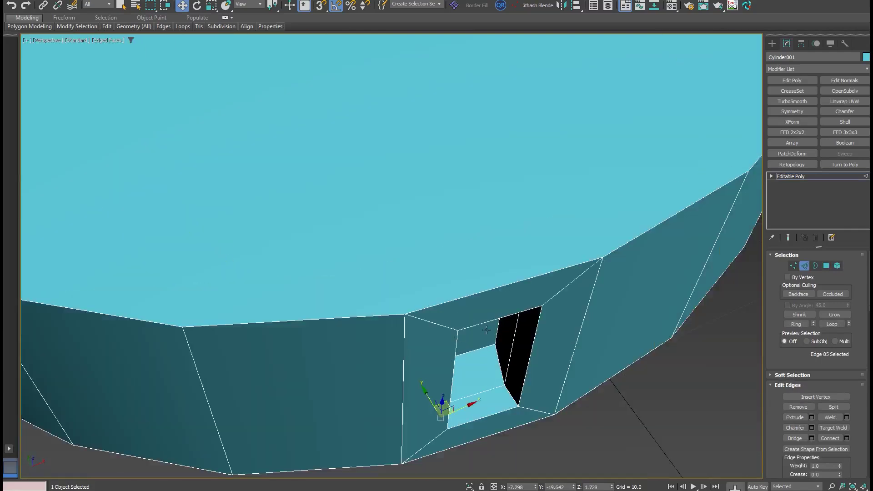
scroll(463, 327, "down", 2)
Face the opening head-on and select the three panels surrounding it in Polygon mode.
scroll(462, 325, "down", 2)
left_click(459, 323)
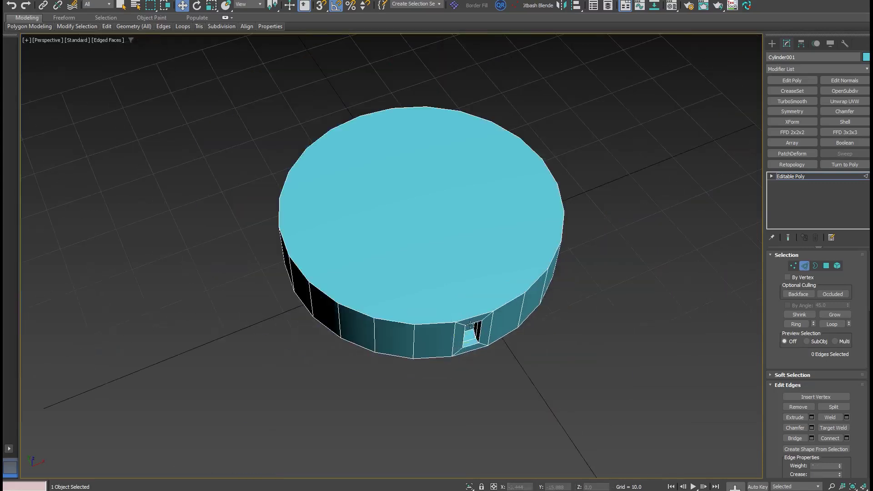
scroll(455, 309, "up", 2)
middle_click_drag(399, 335, 445, 366, "alt")
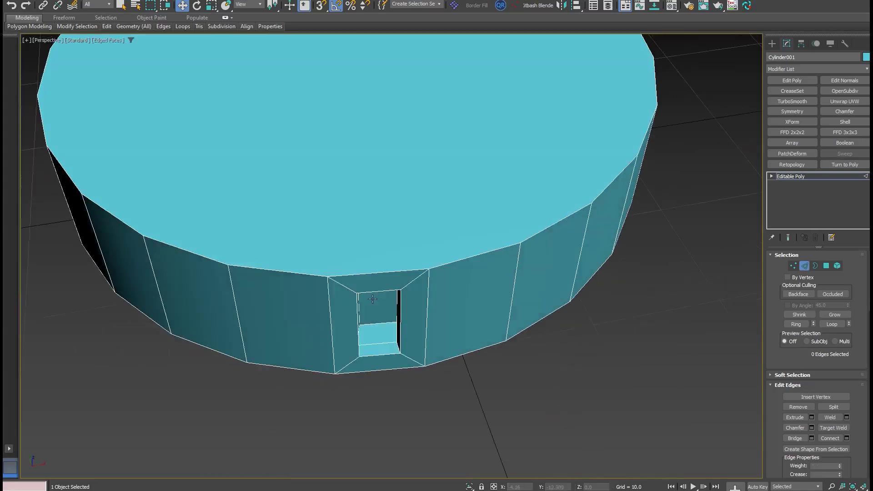
scroll(444, 365, "down", 2)
key("4")
left_click(437, 365)
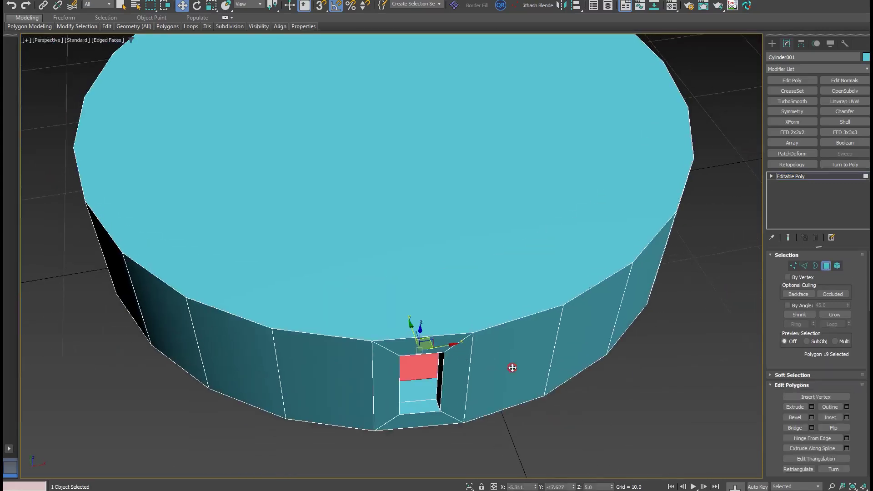
left_click(511, 360)
left_click(581, 345, "shift")
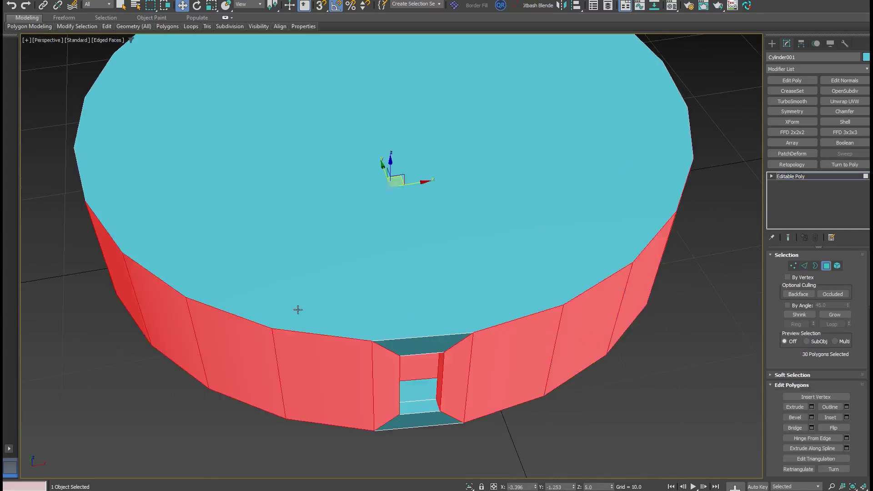
left_click(350, 345, "shift")
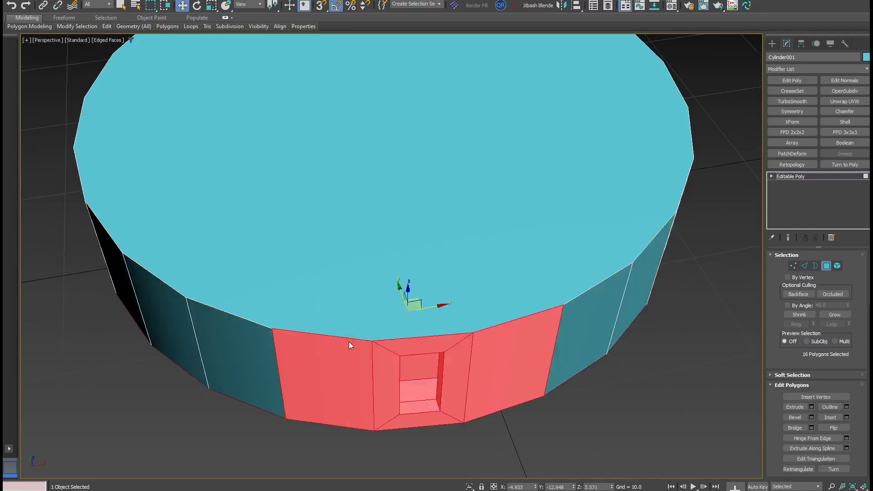
left_click(406, 359)
scroll(457, 412, "up", 3)
left_click_drag(457, 412, 198, 196)
scroll(297, 290, "down", 5)
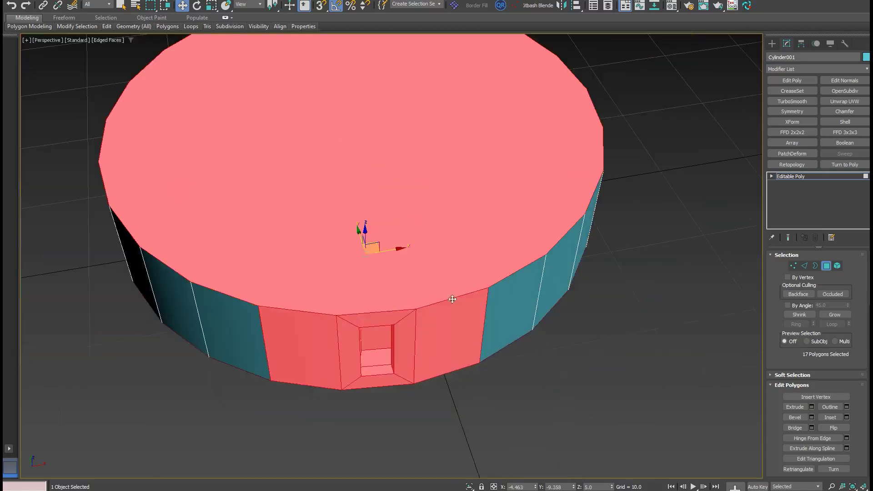
Invert the selection and delete all other faces plus the top and bottom caps.
key("ctrl+i")
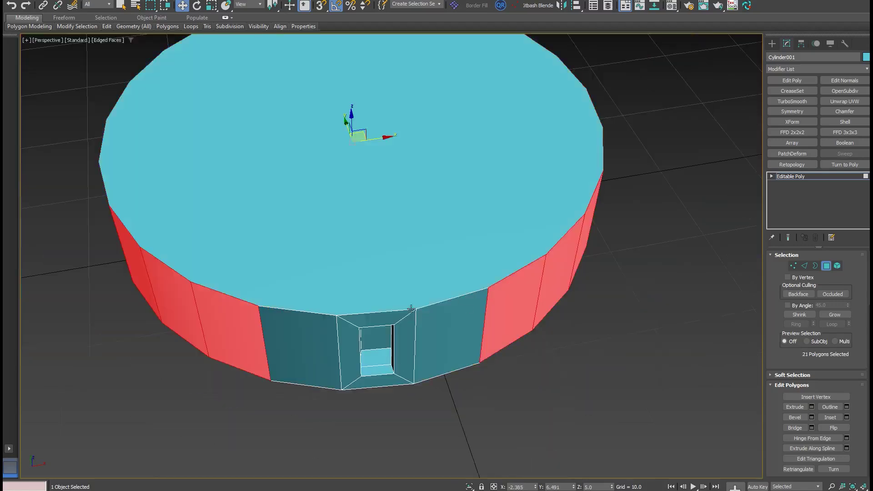
key("Delete")
left_click(519, 272)
key("Delete")
left_click(456, 234)
key("Delete")
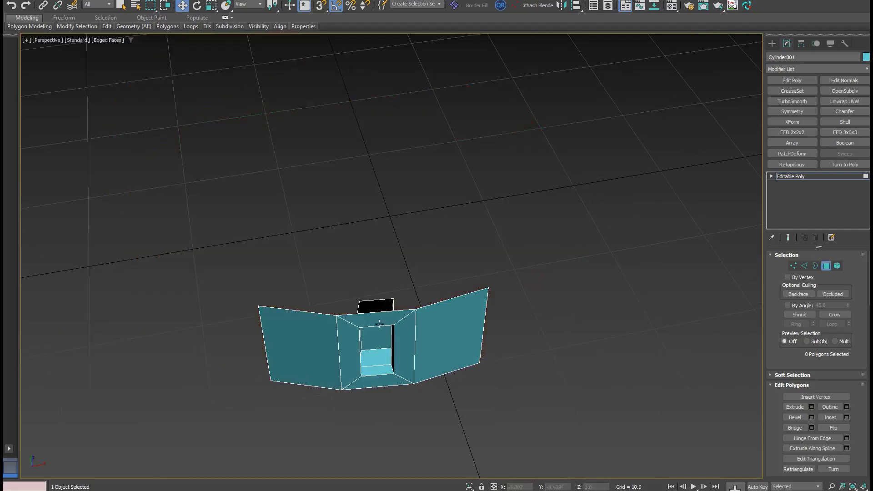
scroll(379, 323, "up", 3)
Chamfer the edge loop around the opening into an inner frame.
left_click(383, 302)
mouse_move(376, 289)
middle_mouse_down("alt")
mouse_move(367, 308)
mouse_move(392, 234)
mouse_move(377, 278)
mouse_move(376, 327)
middle_mouse_up("alt")
key("2")
left_click(356, 339)
double_click(356, 338)
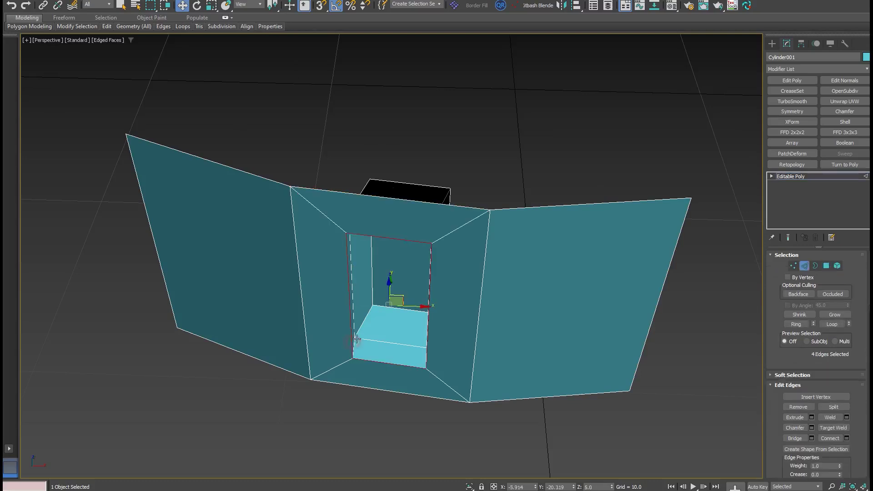
right_click(382, 309)
left_click(364, 356)
left_click_drag(373, 358, 372, 360)
key("w")
left_click(372, 362)
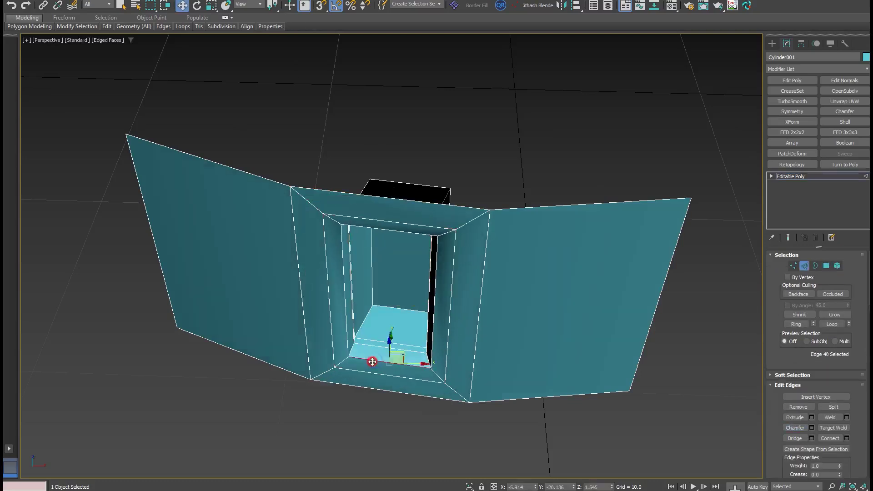
Delete the inner face of the opening to cut the window through.
left_click(363, 341)
mouse_move(363, 341)
middle_mouse_down("alt")
mouse_move(341, 351)
mouse_move(365, 322)
mouse_move(439, 295)
mouse_move(371, 278)
mouse_move(381, 241)
middle_mouse_up("alt")
double_click(365, 322)
key("4")
left_click(370, 279)
key("Delete")
Scale the window's open border inward to taper it, then check it from the other side.
key("3")
left_click(384, 207)
middle_click_drag(383, 201, 395, 252, "alt")
key("r")
mouse_move(394, 252)
left_mouse_down()
mouse_move(391, 269)
mouse_move(401, 258)
left_mouse_up()
key("w")
right_click(401, 257)
left_click(364, 291)
mouse_move(364, 291)
middle_mouse_down("alt")
mouse_move(387, 265)
mouse_move(350, 304)
mouse_move(442, 318)
mouse_move(414, 286)
mouse_move(426, 300)
middle_mouse_up("alt")
key("3")
key("3")
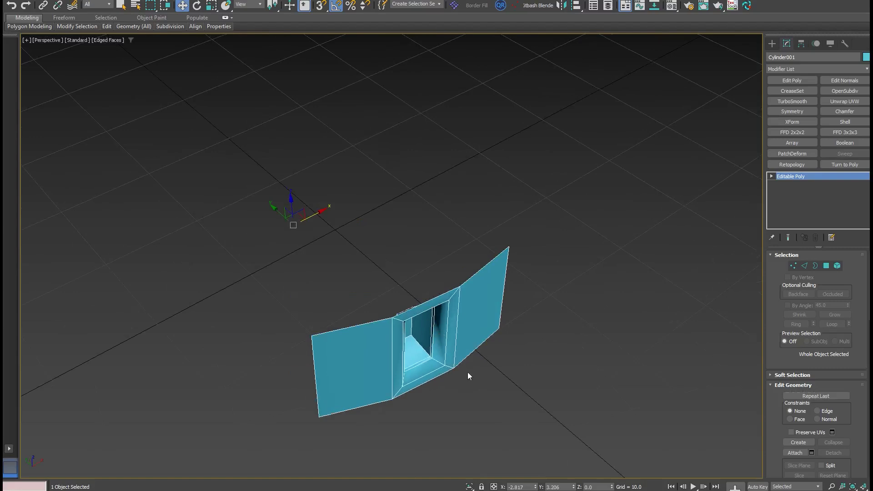
Shift-rotate a trial copy of the panel 20° about Z, then cancel the clone.
key("e")
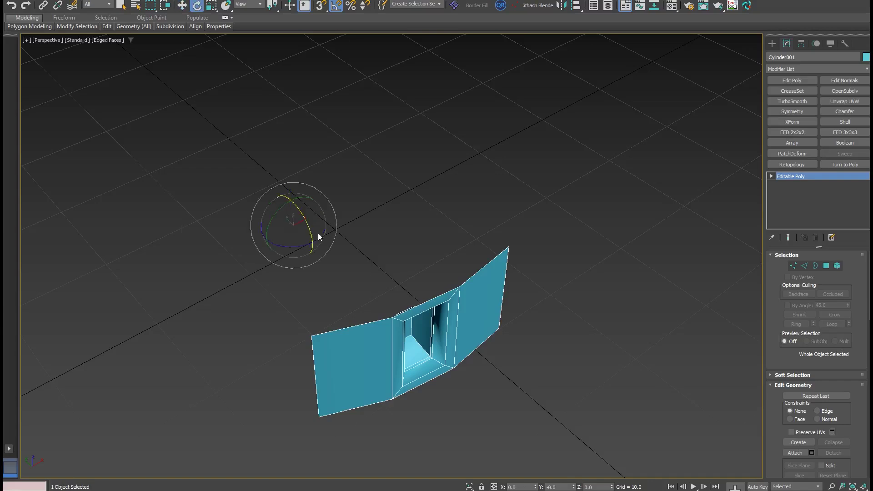
mouse_move(273, 241)
left_mouse_down("shift")
mouse_move(304, 228)
mouse_move(283, 238)
left_mouse_up("shift")
left_click(485, 292)
Shift-rotate the panel -45° about Z and create instanced copies around the ring.
mouse_move(305, 245)
left_mouse_down("shift")
mouse_move(281, 243)
mouse_move(290, 313)
mouse_move(335, 358)
left_mouse_up("shift")
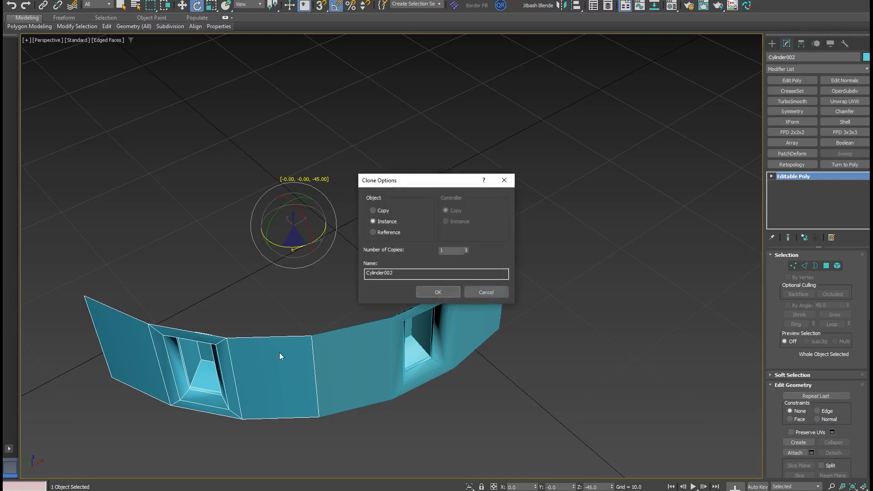
left_click(383, 220)
left_click_drag(449, 250, 443, 250)
left_click(467, 248)
left_click(456, 291)
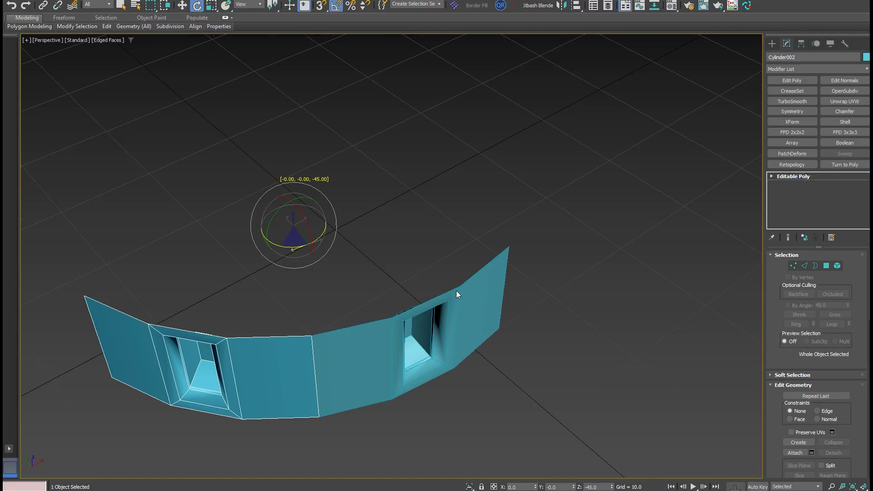
Inspect a vertex where two panels meet in Vertex mode.
scroll(439, 212, "up", 2)
scroll(439, 211, "up", 4)
key("1")
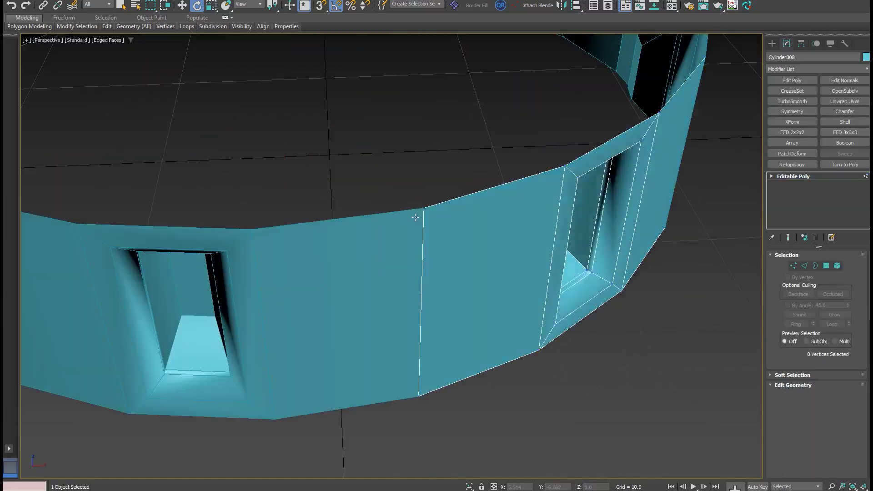
scroll(434, 209, "up", 5)
left_click(435, 191)
scroll(439, 198, "down", 5)
middle_click_drag(289, 255, 392, 265)
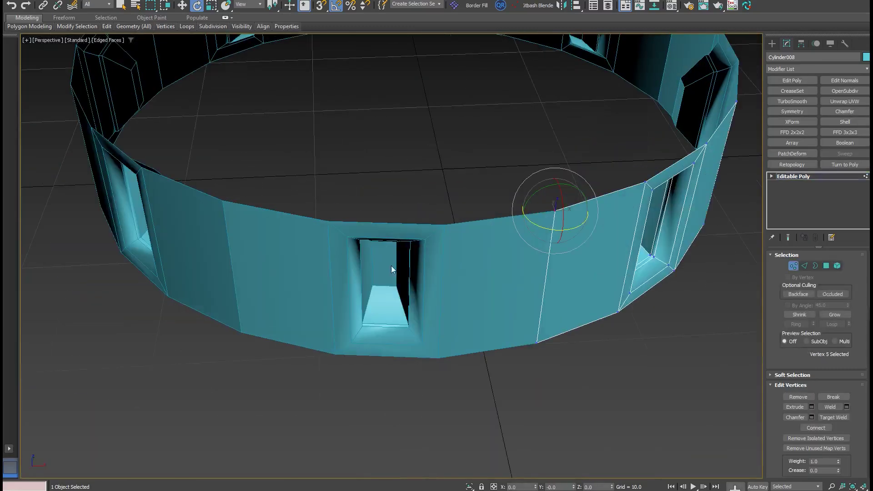
key("1")
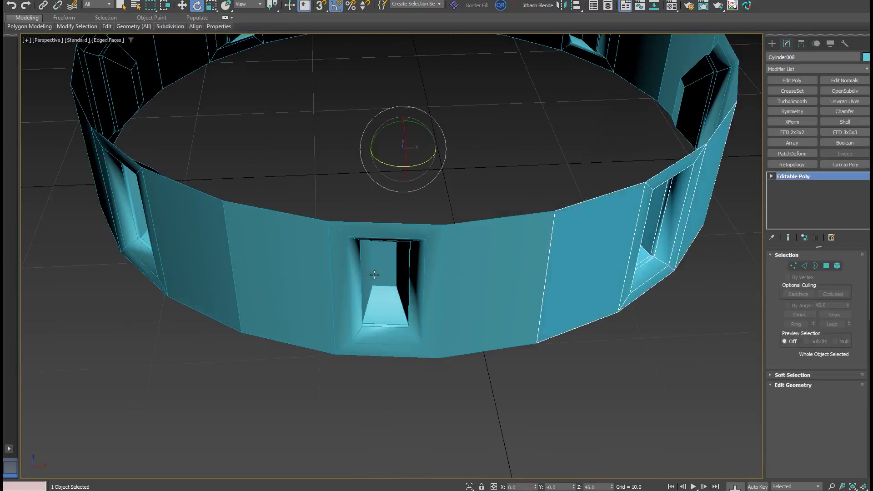
Select the front window's inner face on the original panel and view the ring from above.
left_click(374, 274)
key("4")
left_click(391, 259)
key("w")
scroll(398, 256, "up", 1)
mouse_move(398, 256)
middle_mouse_down("alt")
mouse_move(386, 222)
mouse_move(386, 239)
middle_mouse_up("alt")
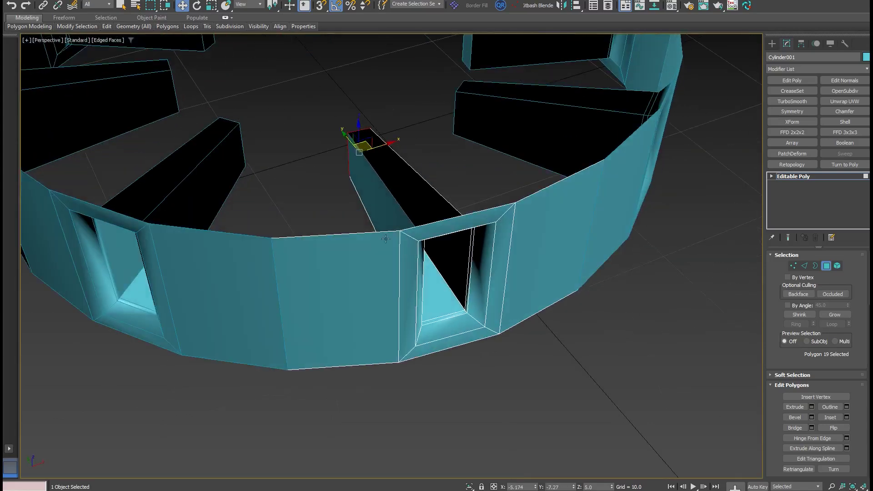
Select the top rim edge loops of the ring and cap the open top.
key("2")
double_click(371, 231)
mouse_move(371, 231)
middle_mouse_down()
mouse_move(383, 307)
mouse_move(454, 298)
middle_mouse_up()
left_click(505, 285, "ctrl")
left_click(556, 260, "ctrl")
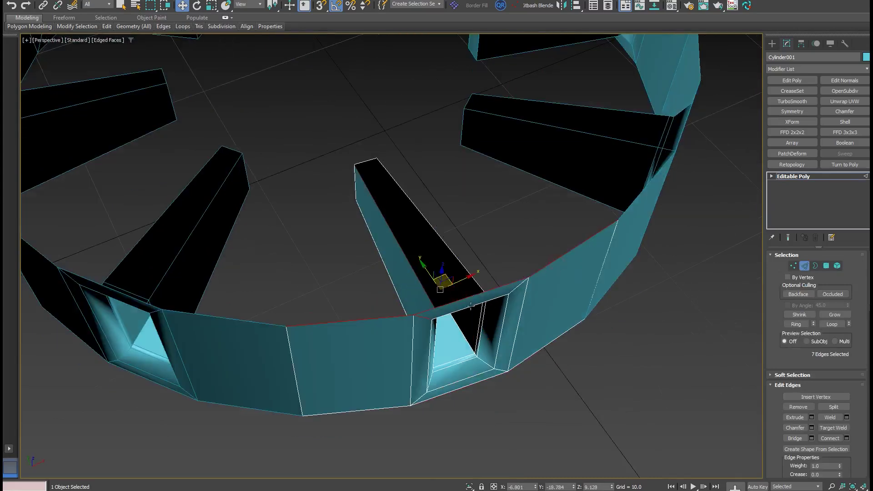
left_click(440, 307, "alt")
key("alt+p")
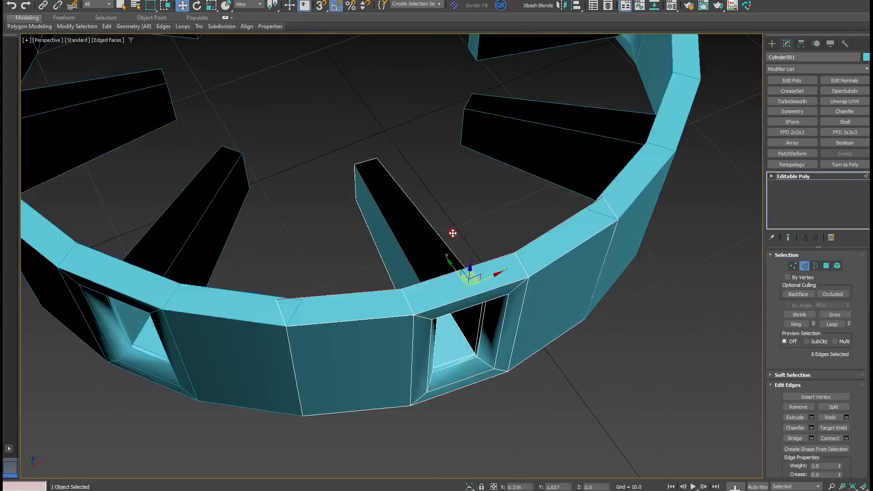
mouse_move(426, 167)
middle_mouse_down("alt")
mouse_move(414, 125)
mouse_move(402, 182)
middle_mouse_up("alt")
scroll(402, 182, "up", 3)
key("r")
Undo the capping back to the uncapped ring and box-select the whole window ring.
key("ctrl+z")
key("ctrl+z")
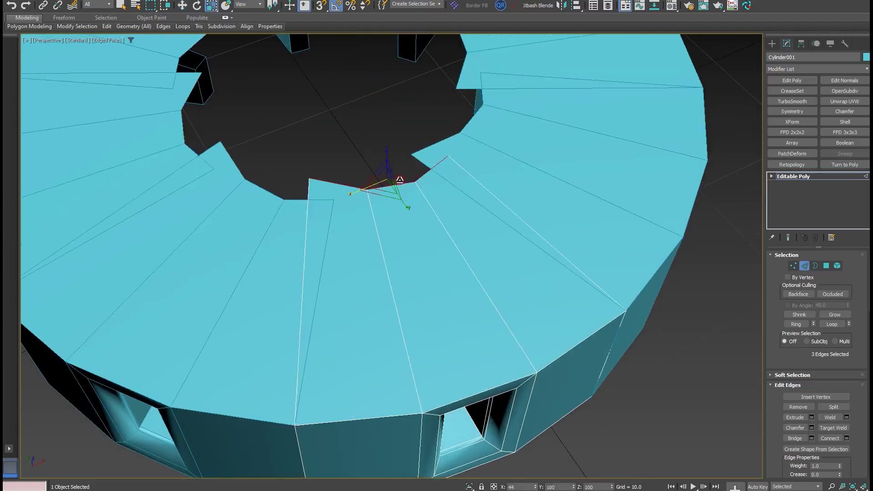
key("ctrl+z")
scroll(412, 241, "down", 5)
key("ctrl+z")
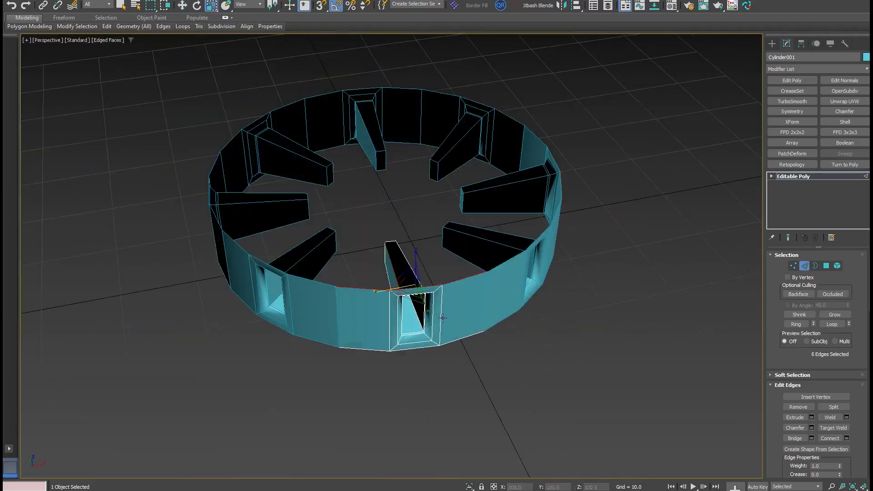
key("ctrl+z")
key("w")
key("ctrl+z")
key("ctrl+z")
key("ctrl+z")
key("ctrl+z")
key("ctrl+z")
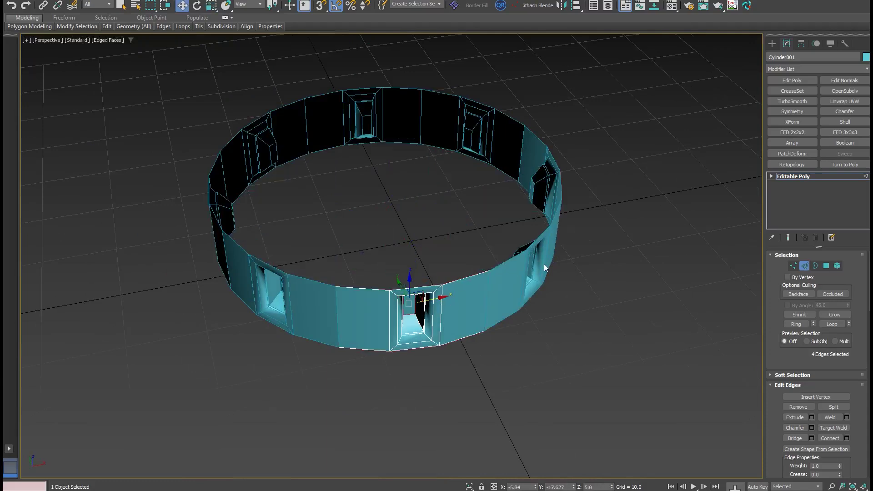
key("6")
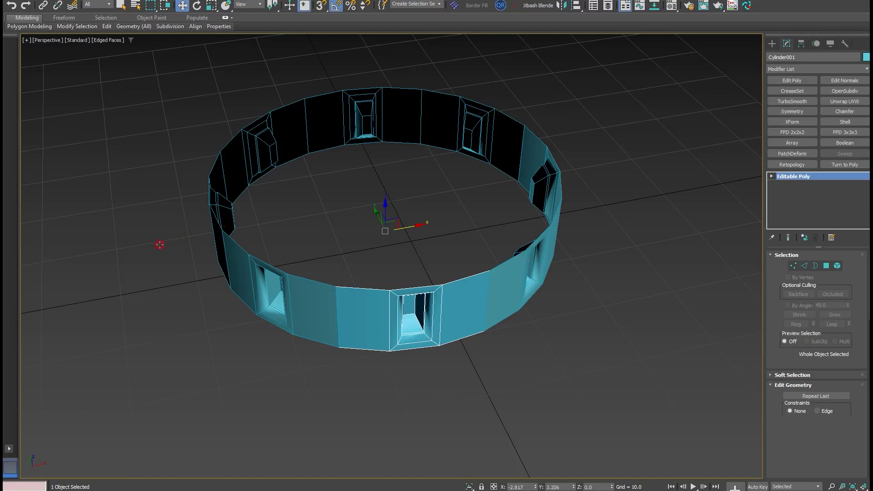
left_click_drag(622, 94, 155, 255)
key("Delete")
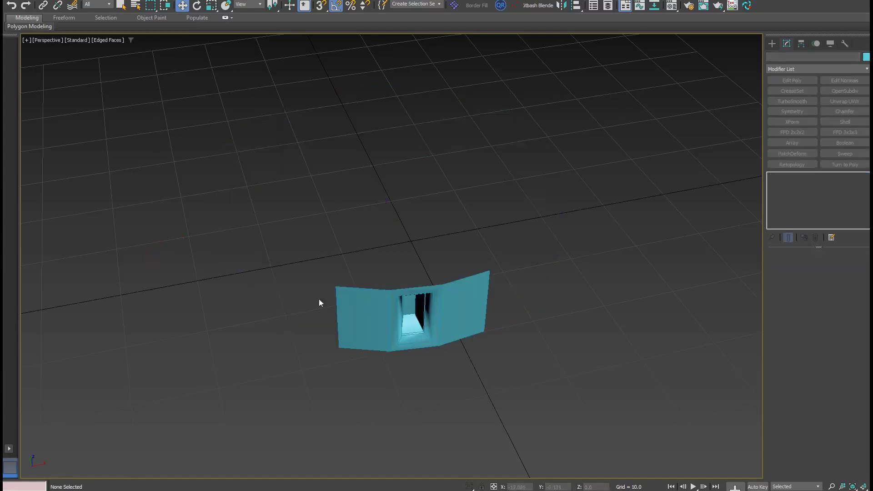
left_click(441, 312)
mouse_move(446, 318)
middle_mouse_down("alt")
mouse_move(306, 227)
mouse_move(464, 256)
mouse_move(387, 350)
middle_mouse_up("alt")
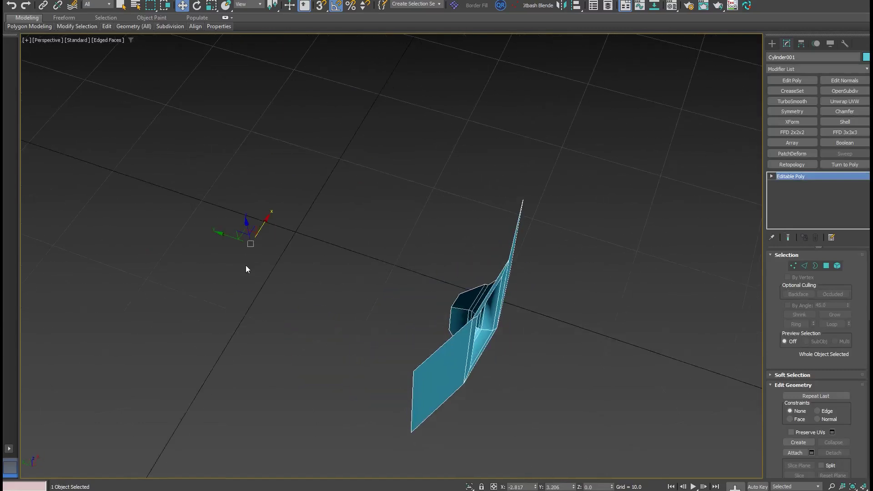
mouse_move(250, 265)
middle_mouse_down("alt")
mouse_move(324, 260)
mouse_move(452, 197)
mouse_move(312, 230)
mouse_move(296, 195)
mouse_move(290, 233)
middle_mouse_up("alt")
key("F5")
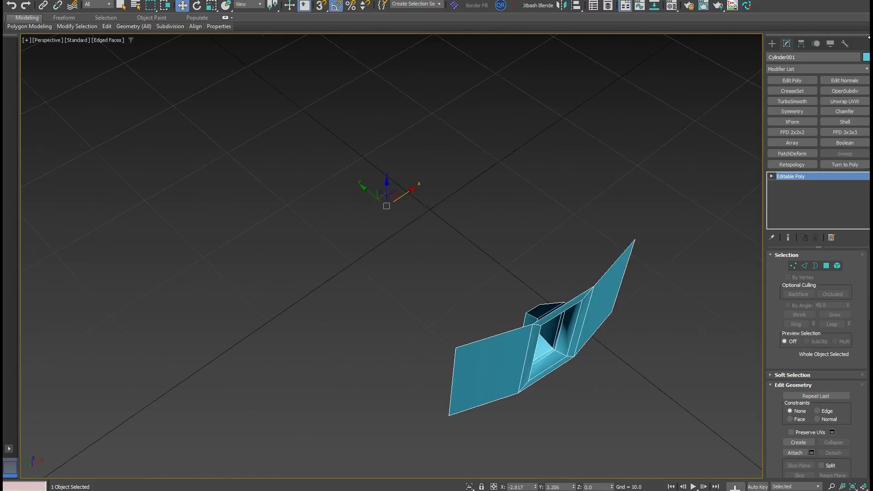
left_click(854, 146)
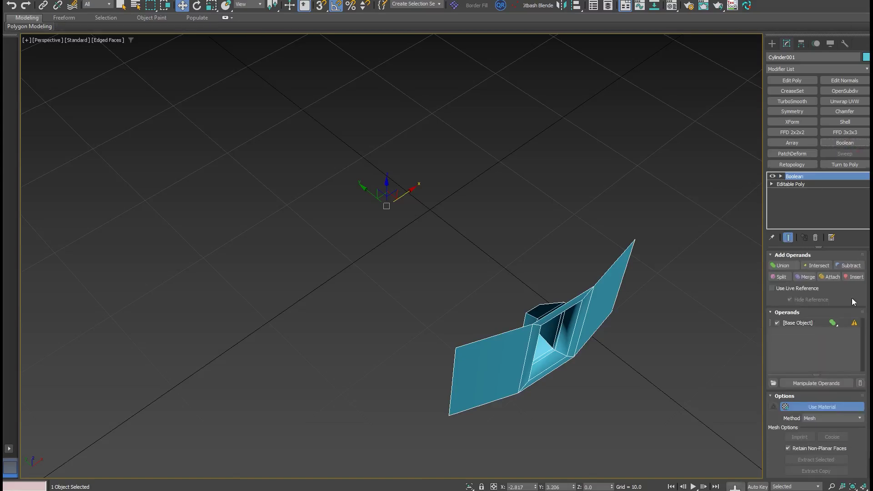
key("ctrl+z")
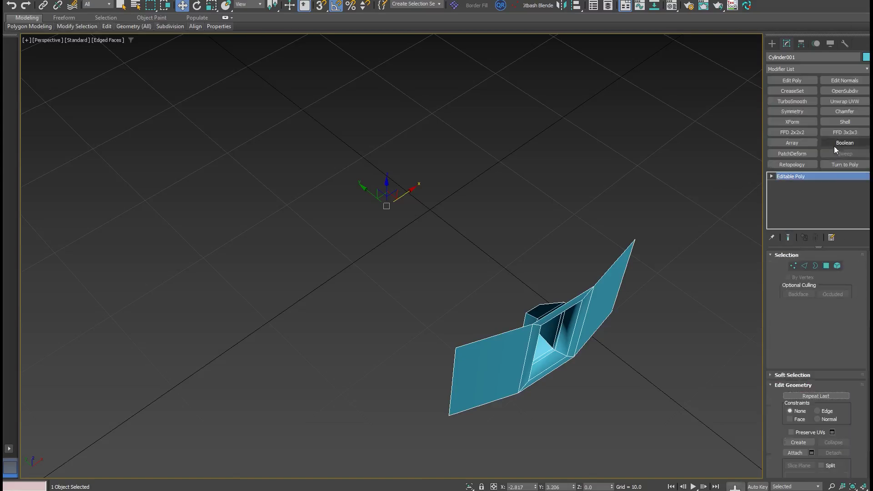
Add a Symmetry modifier set to Radial about Z and rotate its mirror plane.
left_click(801, 111)
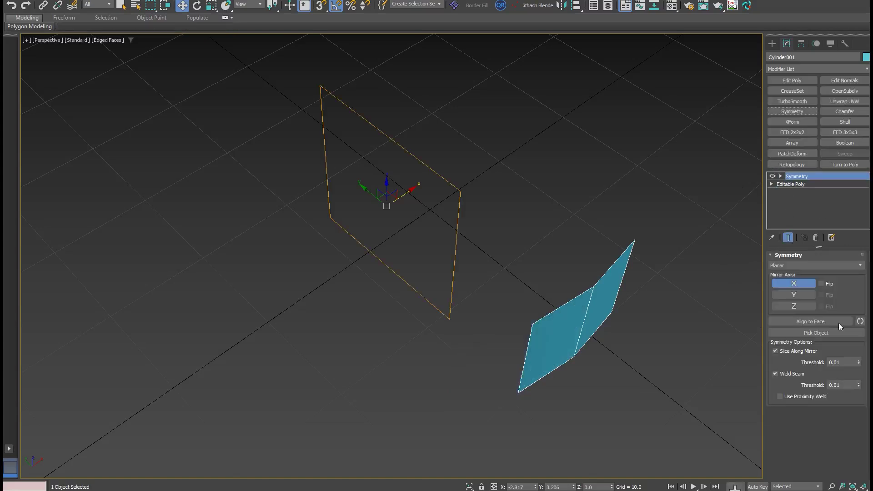
left_click(796, 268)
left_click(785, 282)
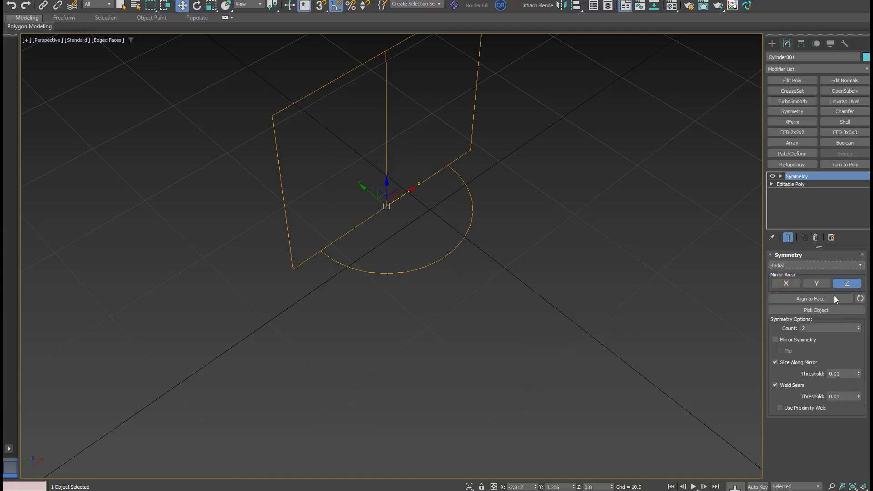
left_click(781, 176)
key("e")
left_click_drag(375, 224, 429, 219)
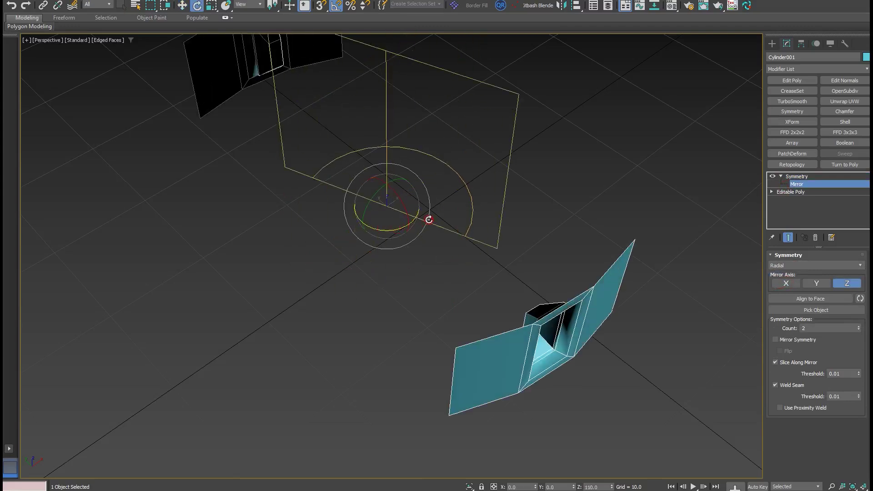
Raise the symmetry count to 9 and return to the Editable Poly level.
left_click(860, 326)
left_click(860, 326)
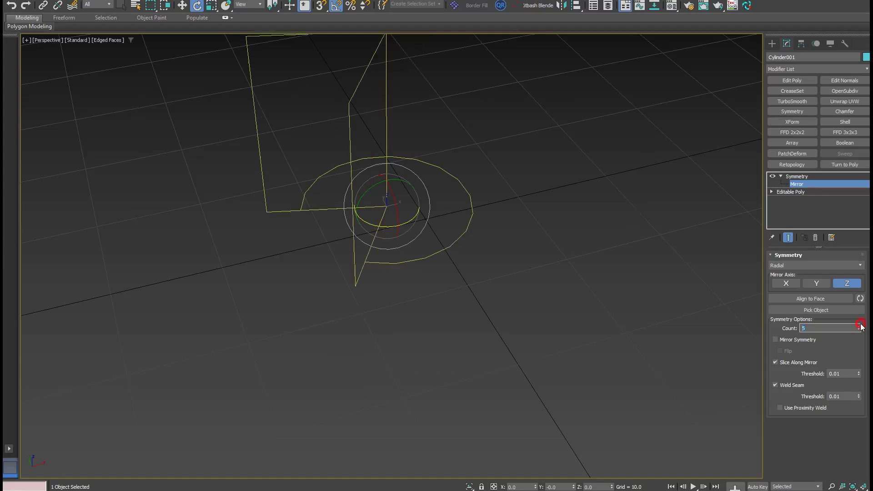
left_click(860, 326)
left_click_drag(386, 229, 417, 233)
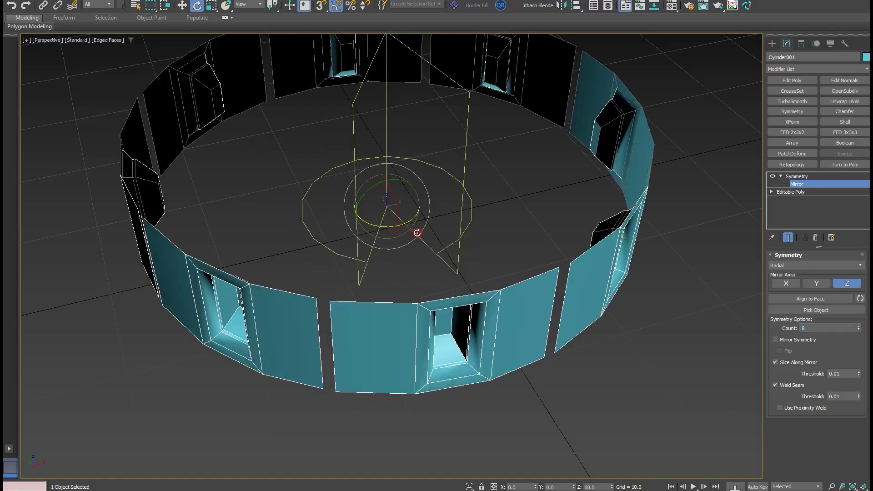
key("ctrl+z")
left_click(858, 325)
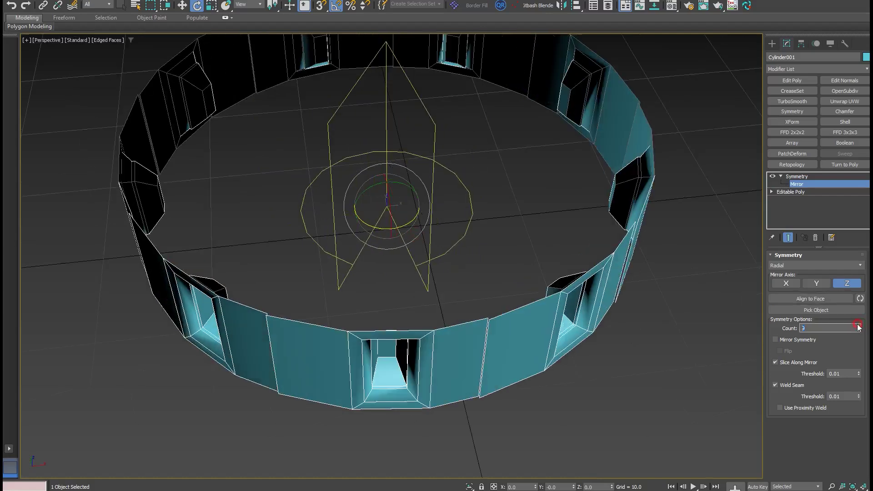
left_click(794, 188)
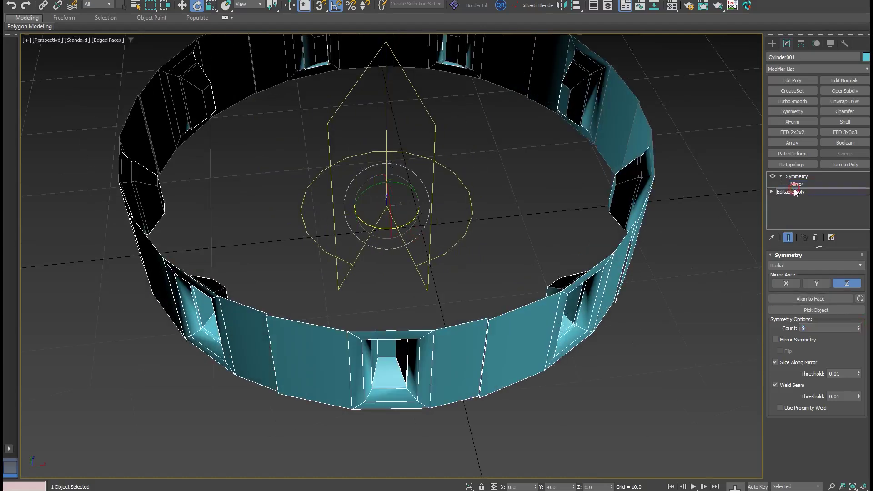
left_click(801, 193)
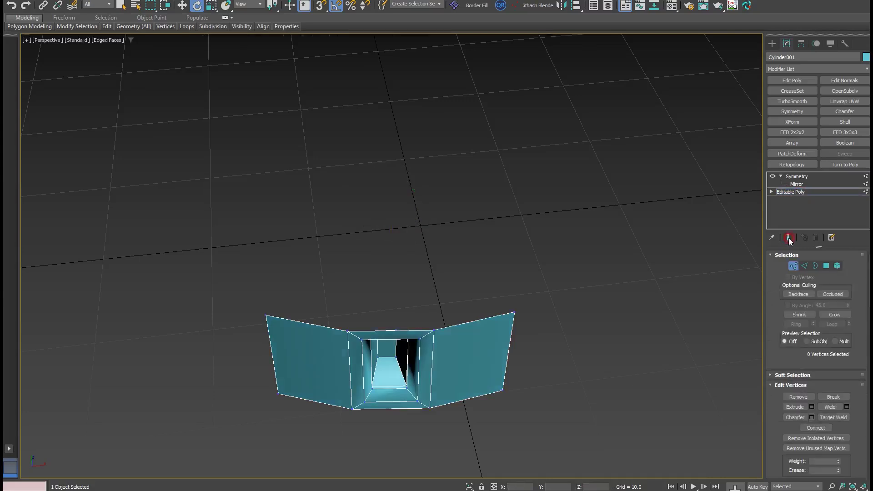
With the full symmetry ring shown, move the panel's side edge to meet the neighbouring panel.
left_click(789, 238)
scroll(471, 345, "down", 3)
scroll(471, 345, "up", 3)
key("2")
left_click(477, 315)
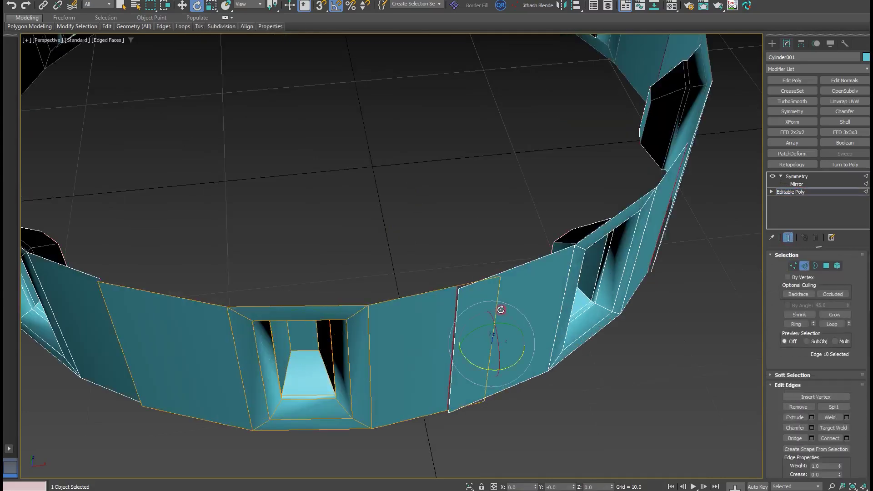
middle_click_drag(501, 309, 498, 332, "alt")
key("w")
left_click_drag(476, 344, 460, 348)
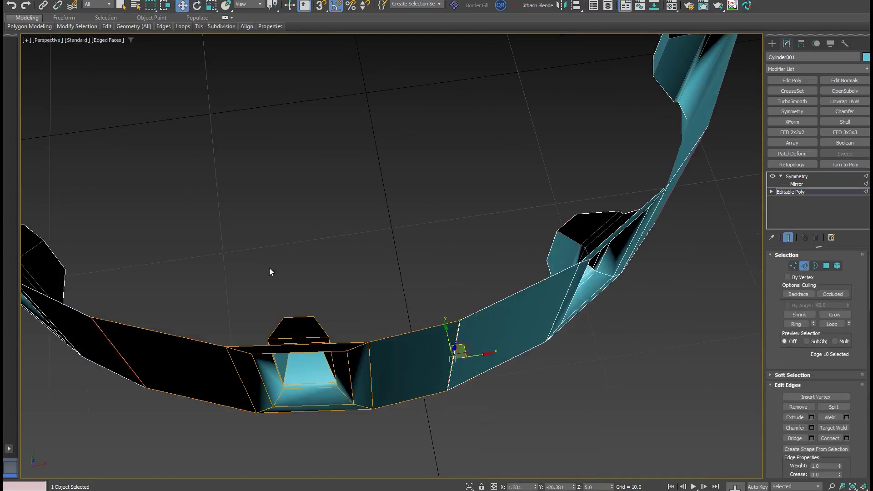
Turn on snapping, select the panel's other vertical side edge, and check the ring from a low side view.
middle_click_drag(270, 272, 352, 140, "alt")
scroll(364, 136, "up", 2)
key("s")
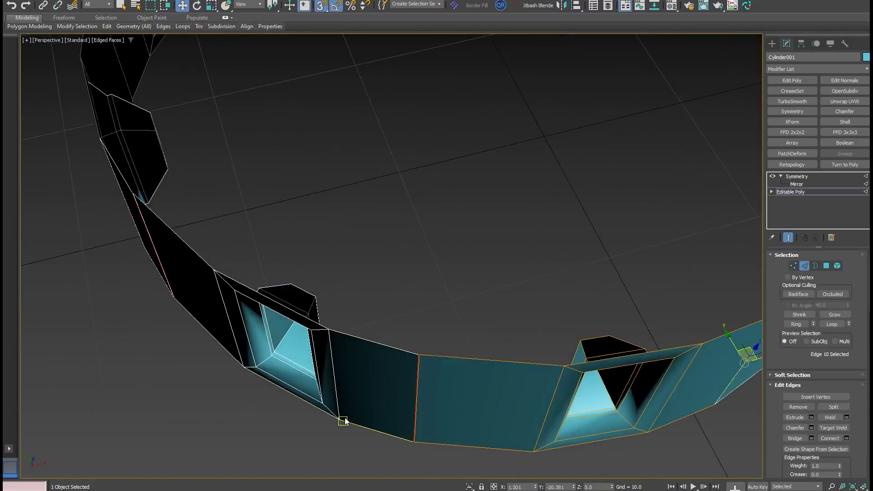
left_click(415, 399)
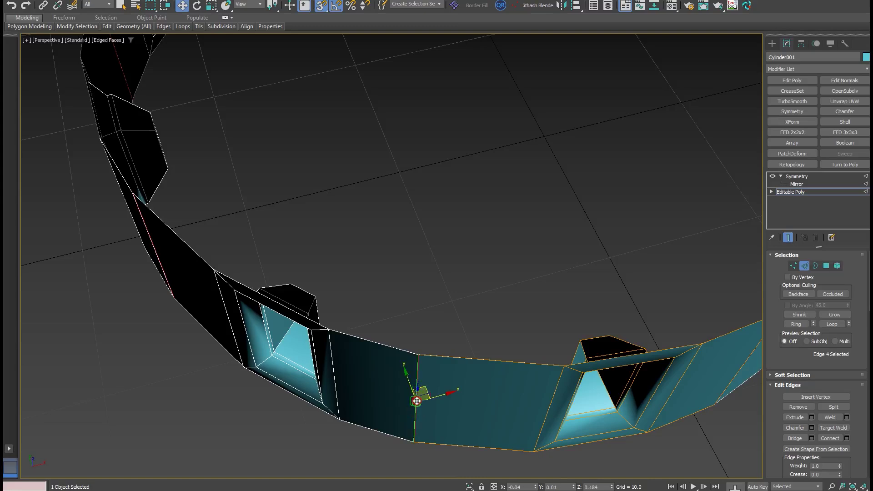
scroll(417, 401, "up", 5)
scroll(419, 263, "down", 2)
scroll(419, 264, "down", 1)
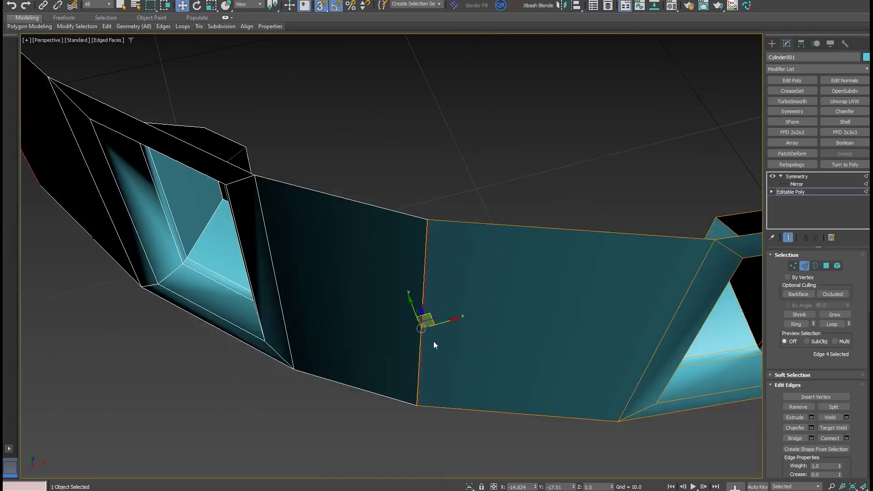
scroll(420, 319, "down", 5)
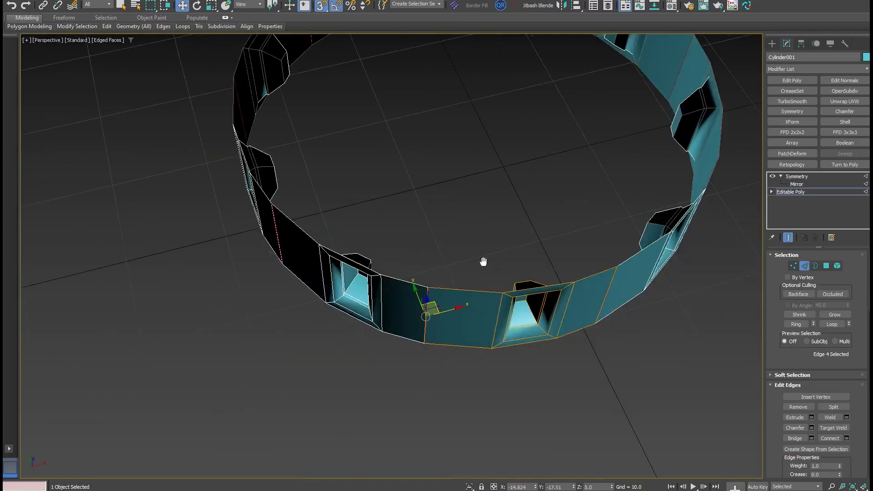
scroll(419, 331, "down", 5)
mouse_move(419, 332)
middle_mouse_down("alt")
mouse_move(394, 314)
mouse_move(400, 318)
middle_mouse_up("alt")
Select the Symmetry modifier in the stack to show its radial symmetry parameters.
left_click(797, 176)
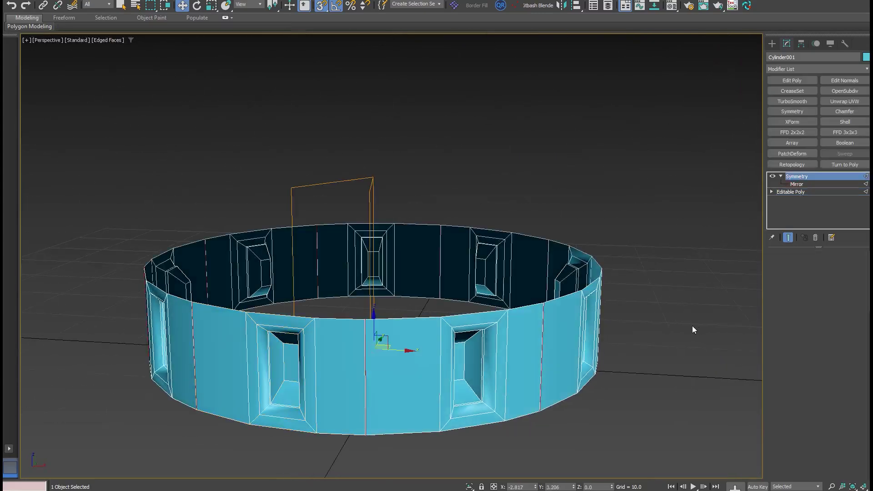